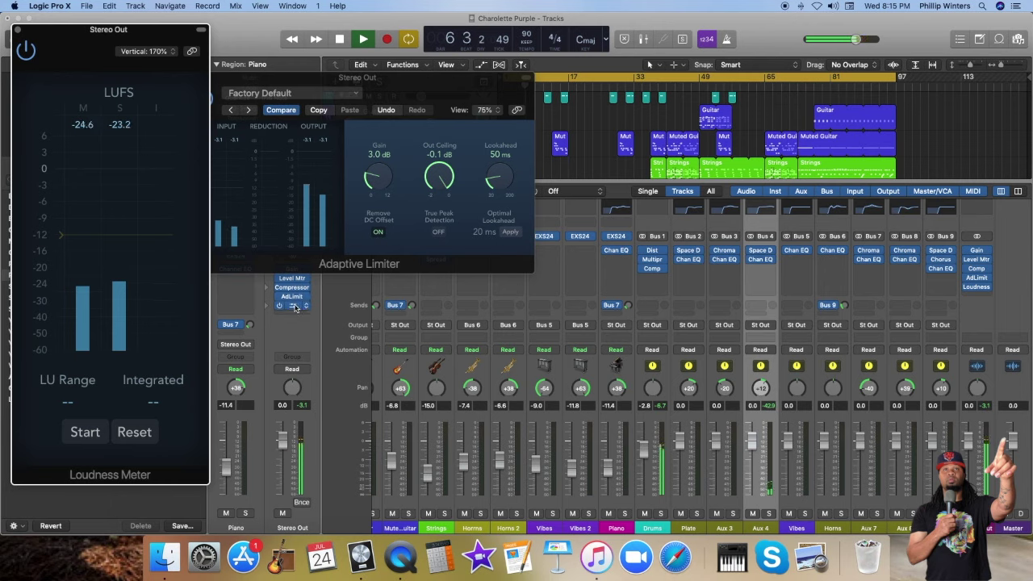
# Step: Move the Level Meter to the end of the Stereo Out effects chain, after the Loudness Meter, and open it
pyautogui.click(293, 298)
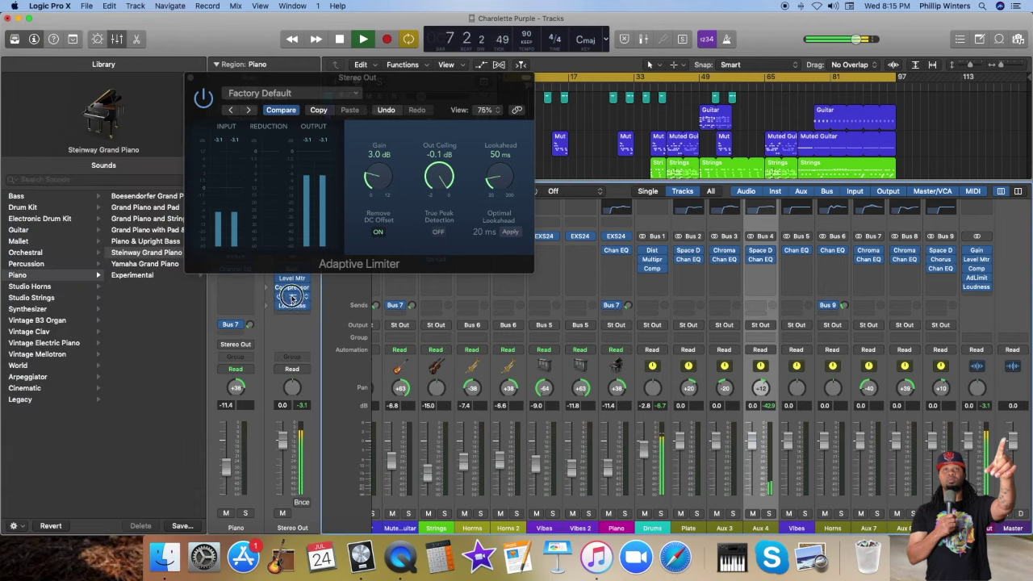
pyautogui.moveTo(294, 283); pyautogui.dragTo(295, 317)
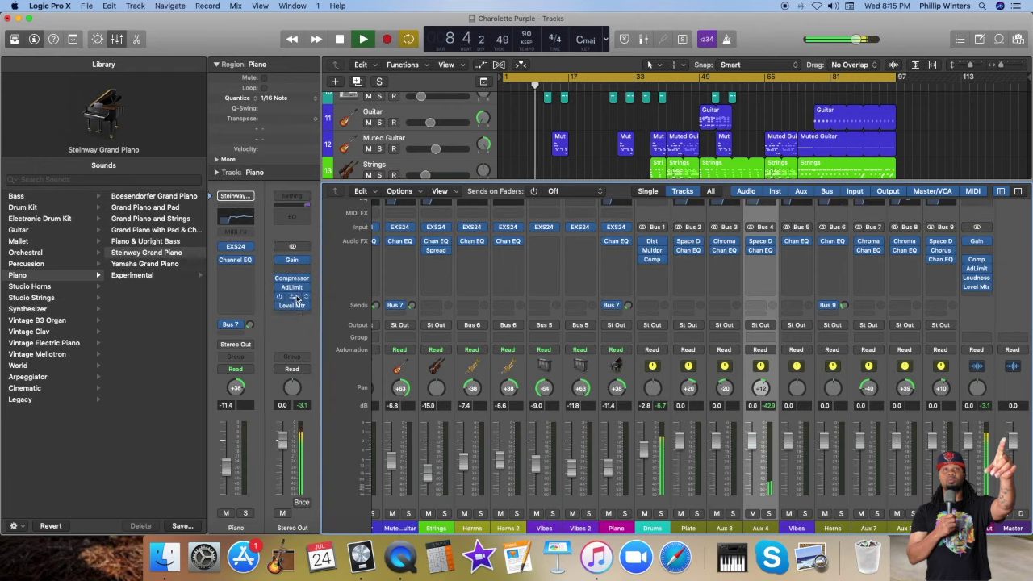
pyautogui.click(292, 305)
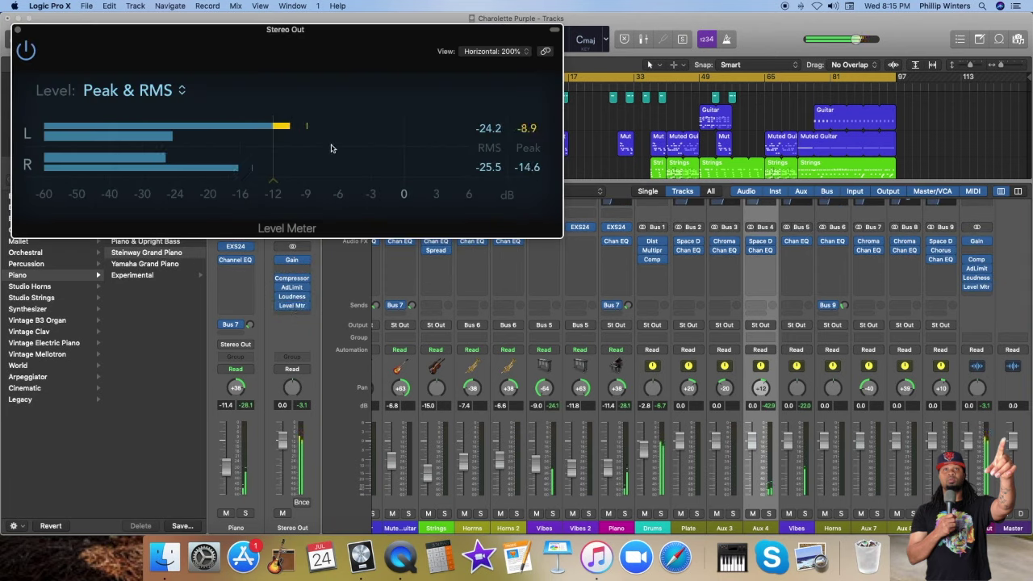
# Step: Open the Stereo Out Loudness Meter, place it beside the Level Meter and start its integrated loudness measurement
pyautogui.click(292, 297)
pyautogui.moveTo(167, 30); pyautogui.dragTo(834, 42)
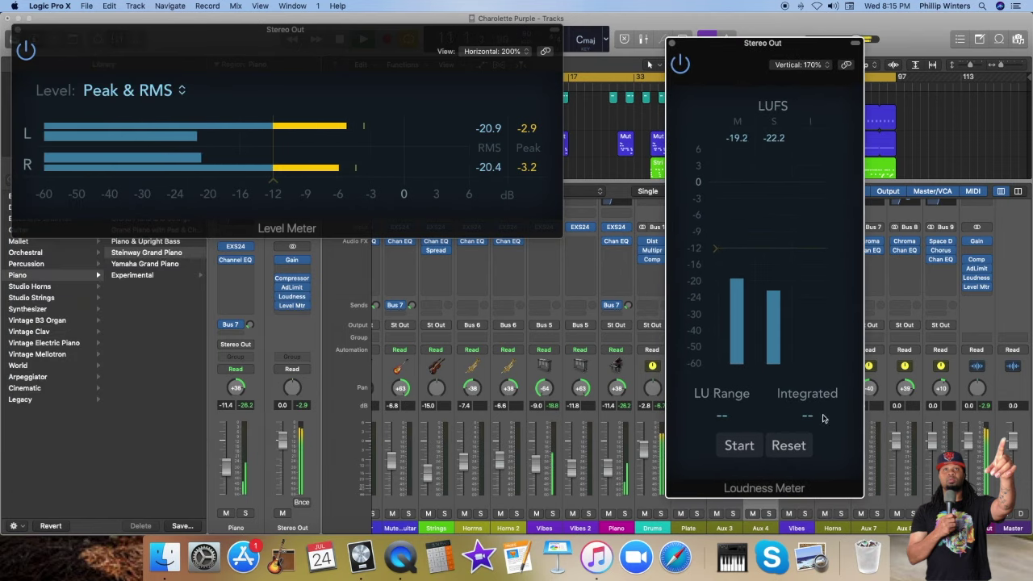
pyautogui.click(749, 449)
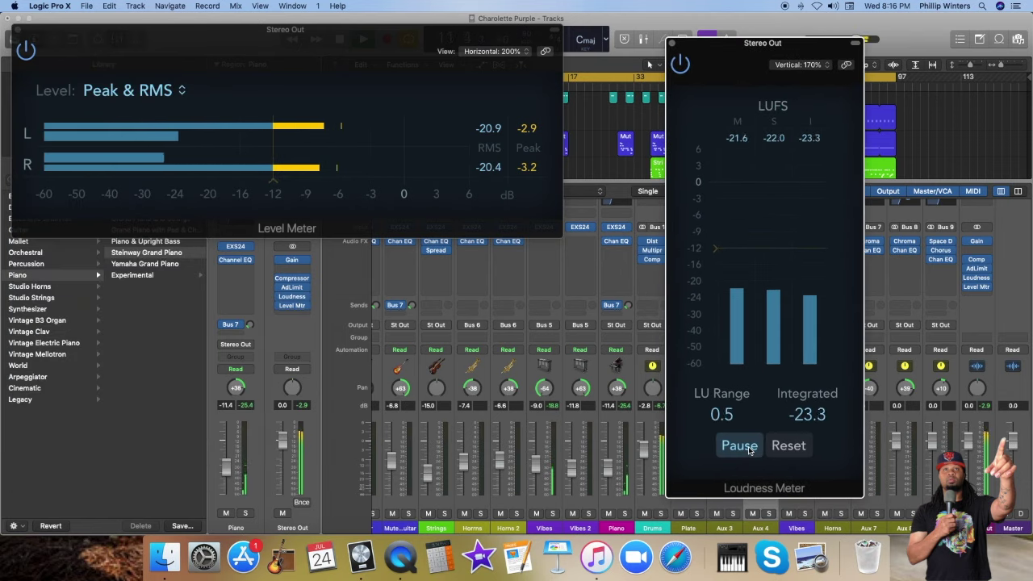
# Step: Set the Stereo Out Adaptive Limiter's gain to 4.7 dB and move its window clear of the Level Meter
pyautogui.click(291, 288)
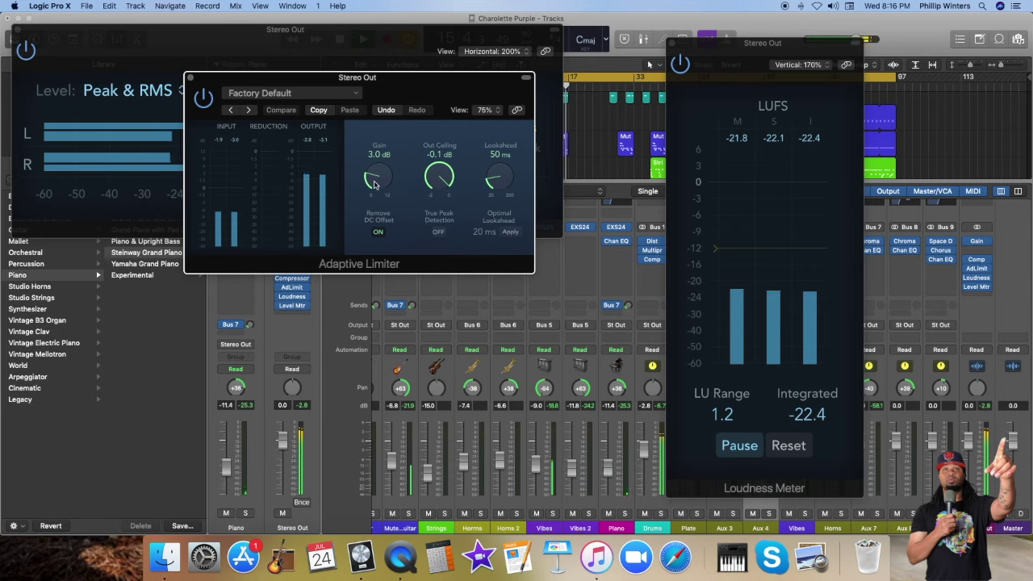
pyautogui.moveTo(375, 186); pyautogui.dragTo(366, 168)
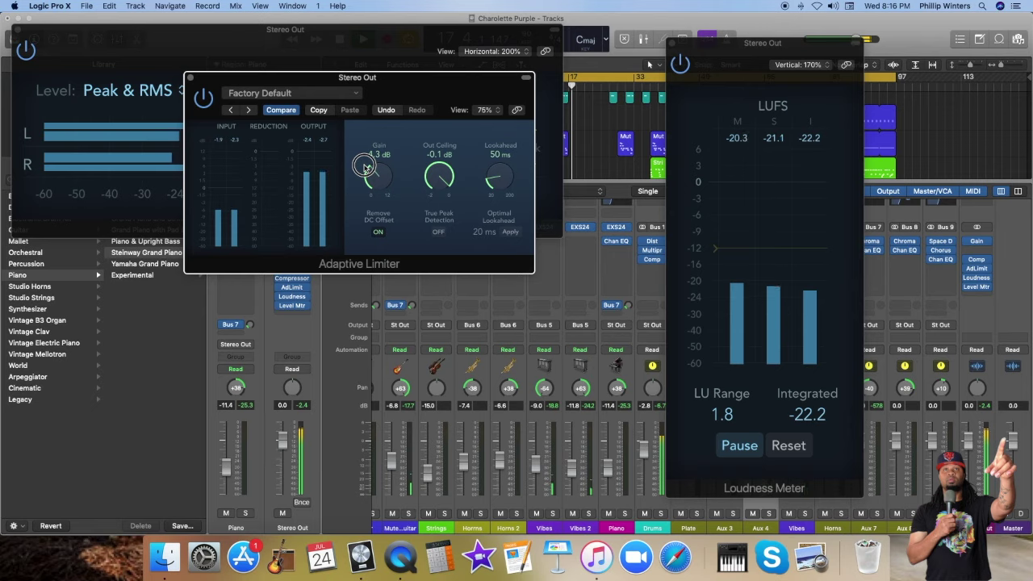
pyautogui.moveTo(364, 166); pyautogui.dragTo(365, 163)
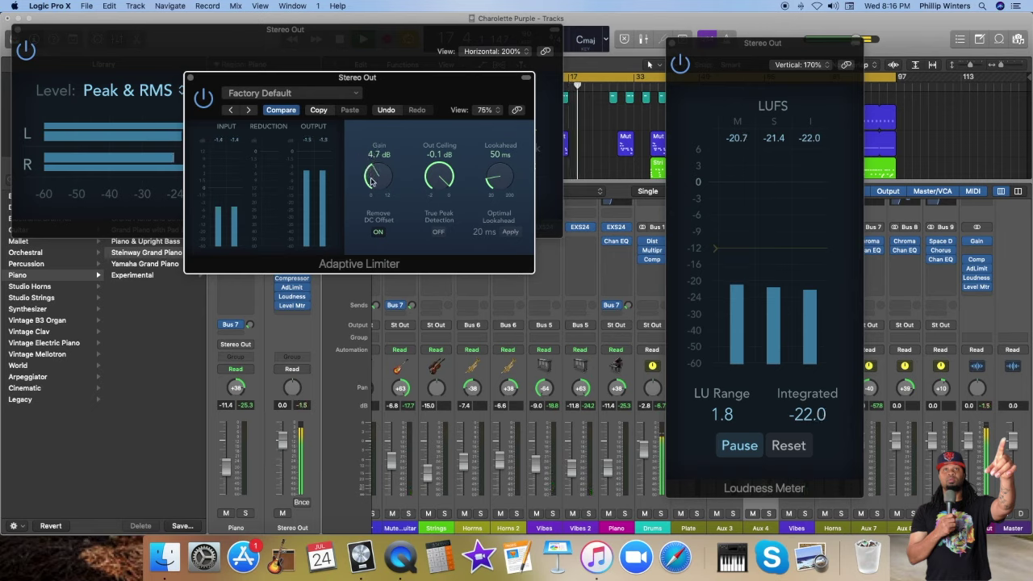
pyautogui.moveTo(395, 89); pyautogui.dragTo(462, 227)
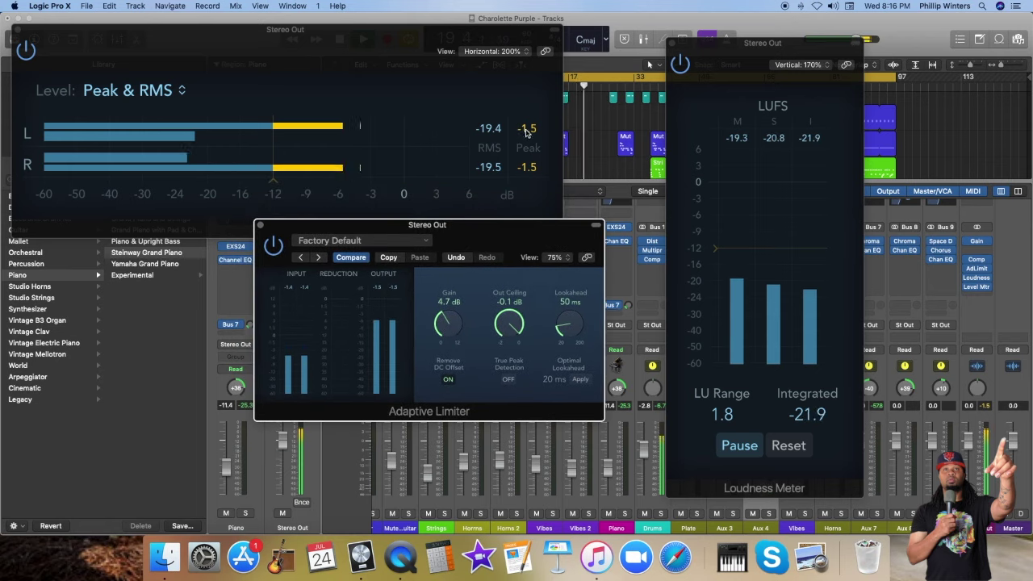
# Step: Reset and restart the integrated loudness measurement, and move the Adaptive Limiter window over the upper part of the Loudness Meter
pyautogui.click(804, 449)
pyautogui.click(745, 447)
pyautogui.click(746, 448)
pyautogui.moveTo(468, 228); pyautogui.dragTo(858, 50)
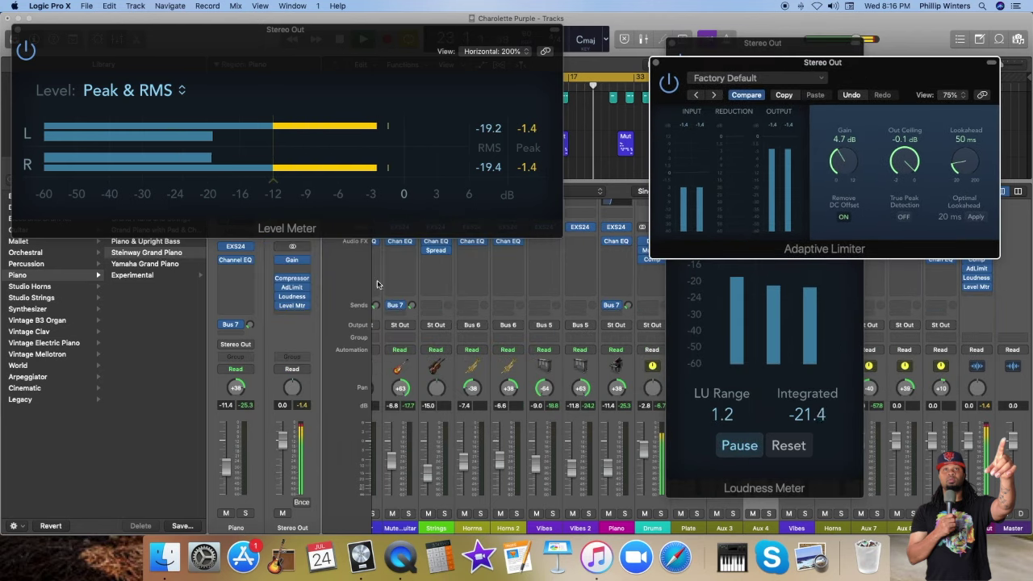
# Step: Insert a stereo MultiMeter after the Level Meter on Stereo Out, and set the Adaptive Limiter's gain to 5.5 dB
pyautogui.click(294, 313)
pyautogui.moveTo(300, 364)
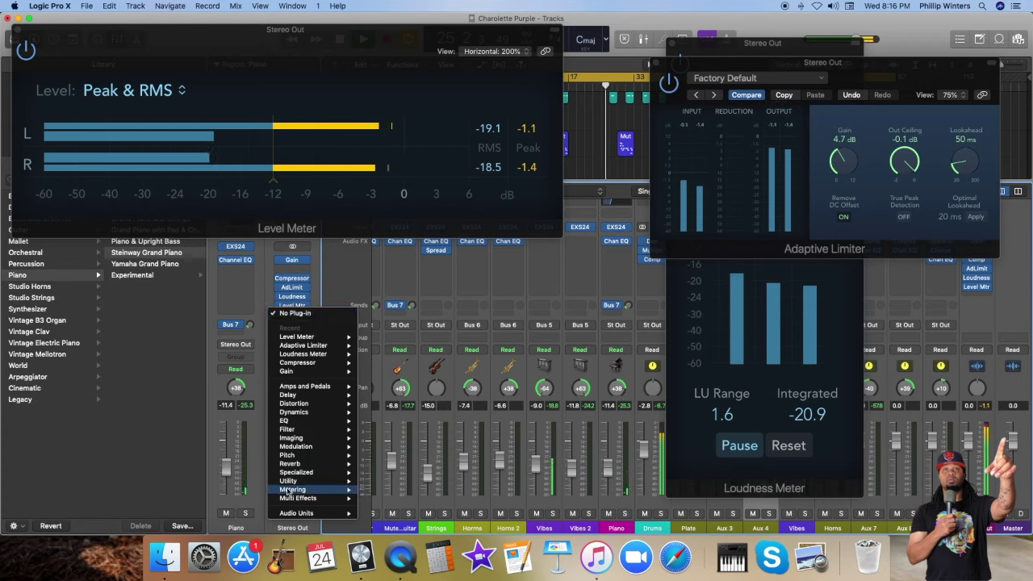
pyautogui.moveTo(289, 491)
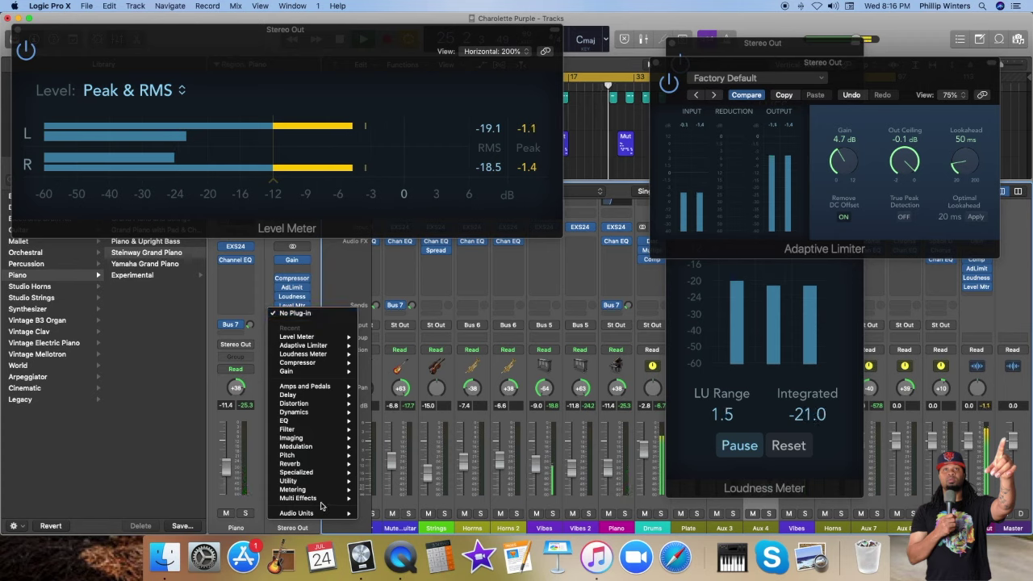
pyautogui.moveTo(436, 517)
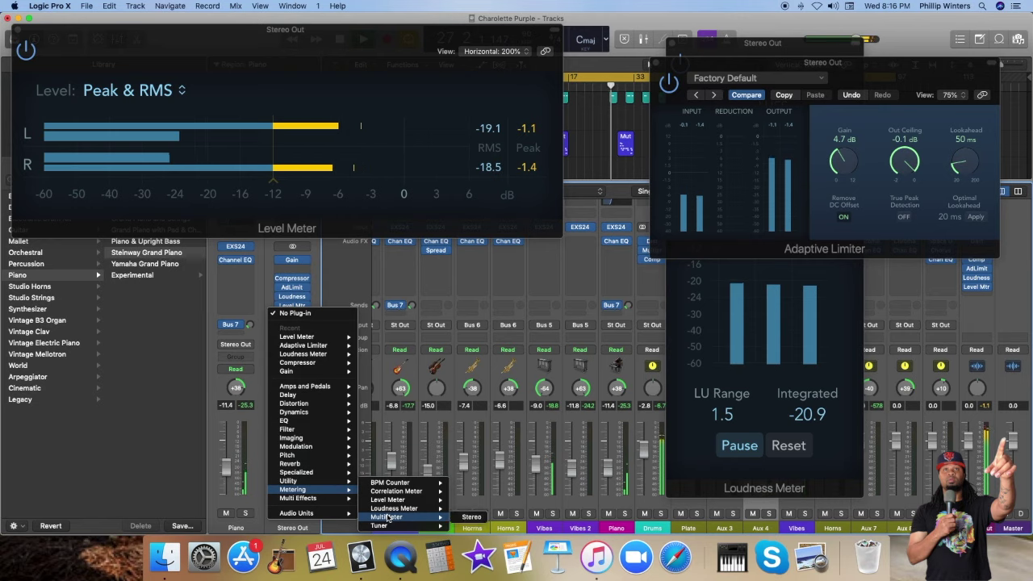
pyautogui.click(462, 517)
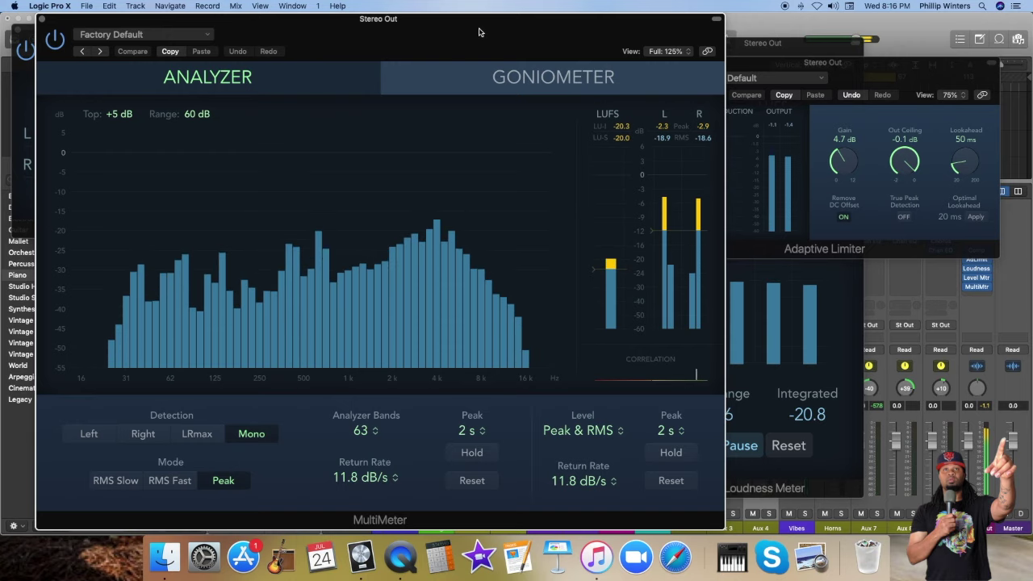
pyautogui.moveTo(844, 176); pyautogui.dragTo(840, 165)
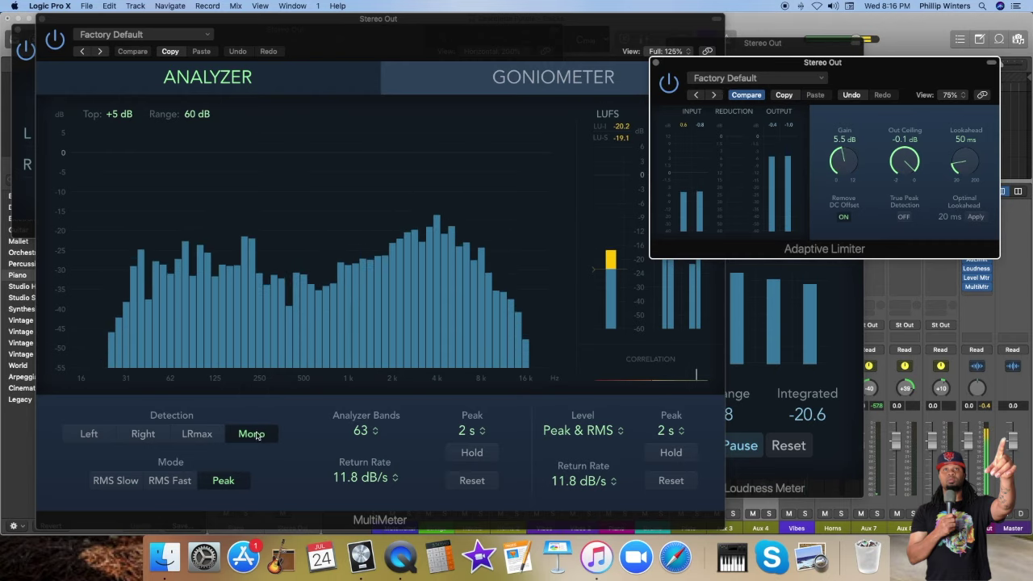
# Step: Try the MultiMeter analyzer's Right detection, return it to Mono and set the mode to RMS Fast
pyautogui.click(142, 440)
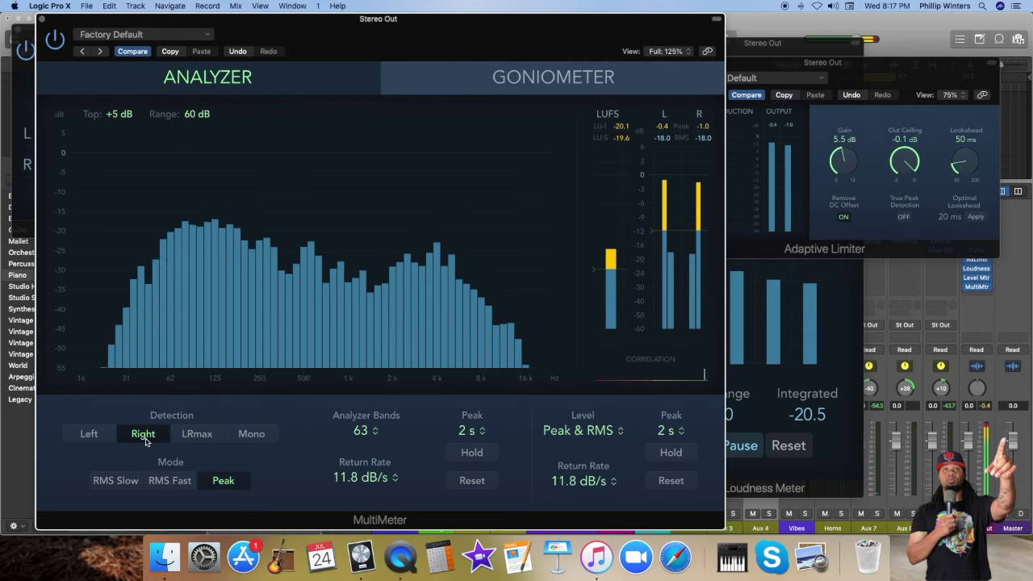
pyautogui.click(251, 434)
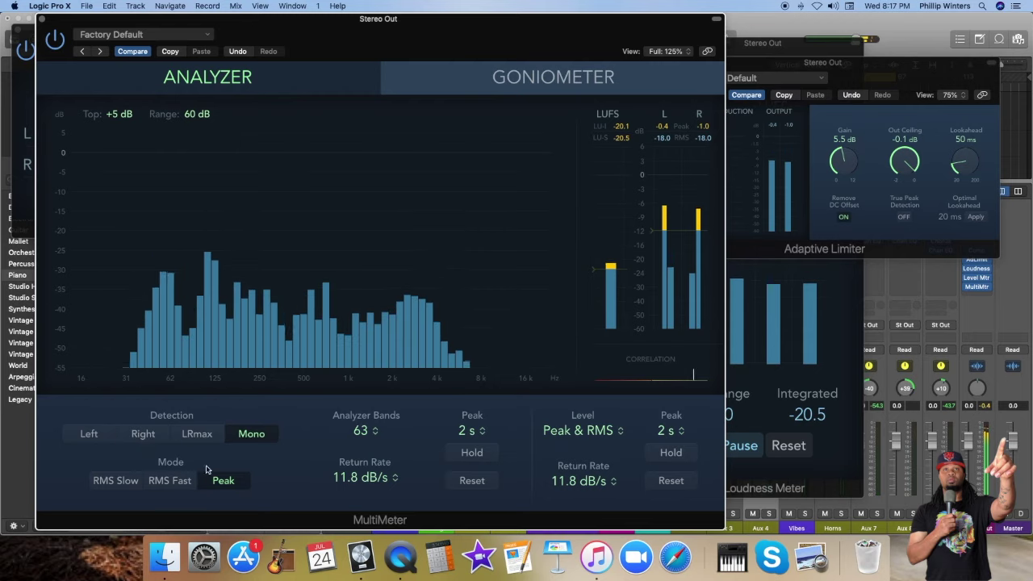
pyautogui.click(153, 481)
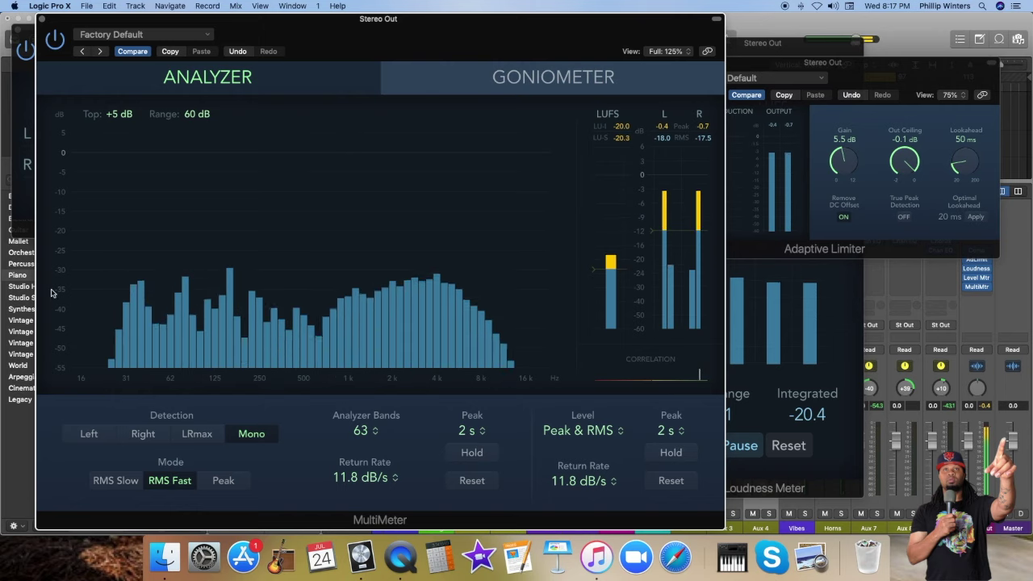
# Step: Move the MultiMeter and Adaptive Limiter windows out of the way and close the Level Meter
pyautogui.moveTo(87, 23); pyautogui.dragTo(62, 71)
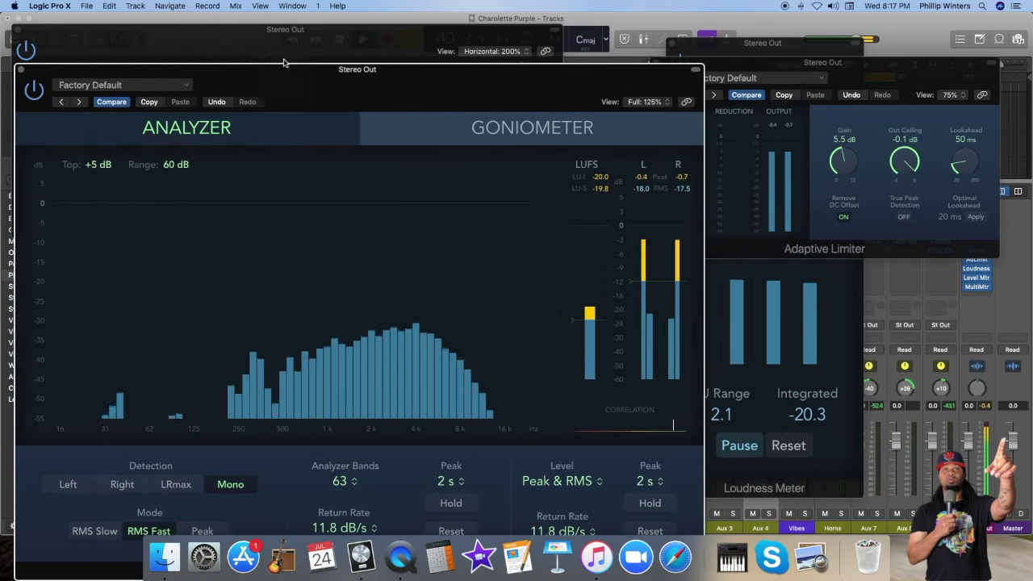
pyautogui.moveTo(307, 78); pyautogui.dragTo(325, 31)
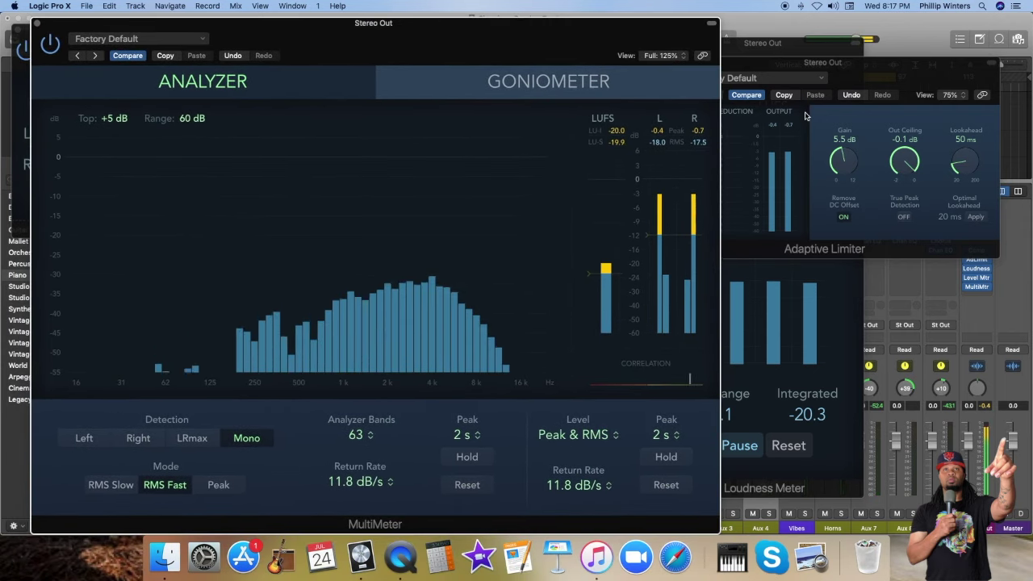
pyautogui.moveTo(851, 72); pyautogui.dragTo(885, 129)
pyautogui.moveTo(581, 51); pyautogui.dragTo(588, 286)
pyautogui.click(17, 29)
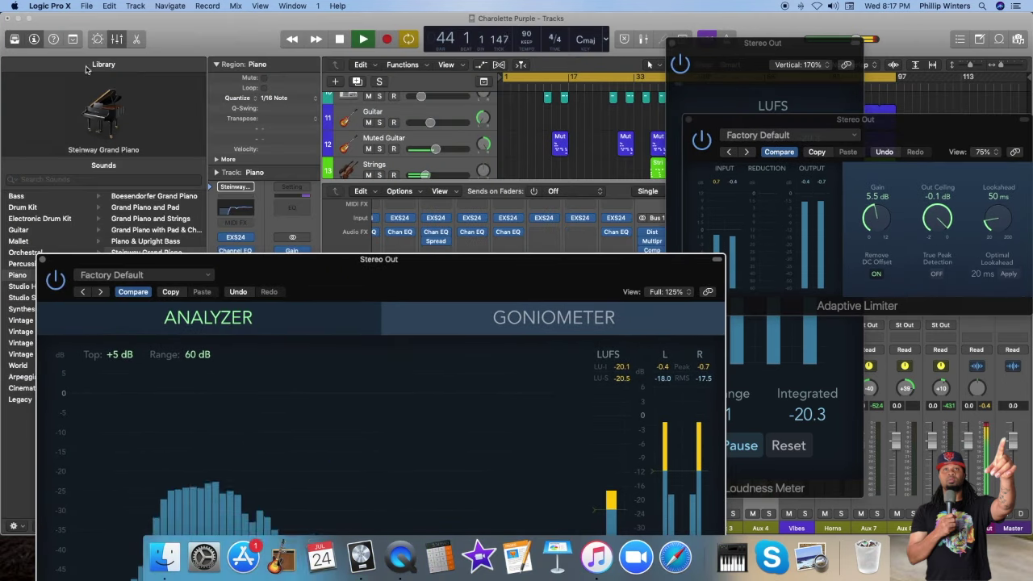
# Step: Show the MultiMeter's Goniometer view, and close the MultiMeter, Adaptive Limiter and Loudness Meter windows
pyautogui.moveTo(241, 260); pyautogui.dragTo(420, 103)
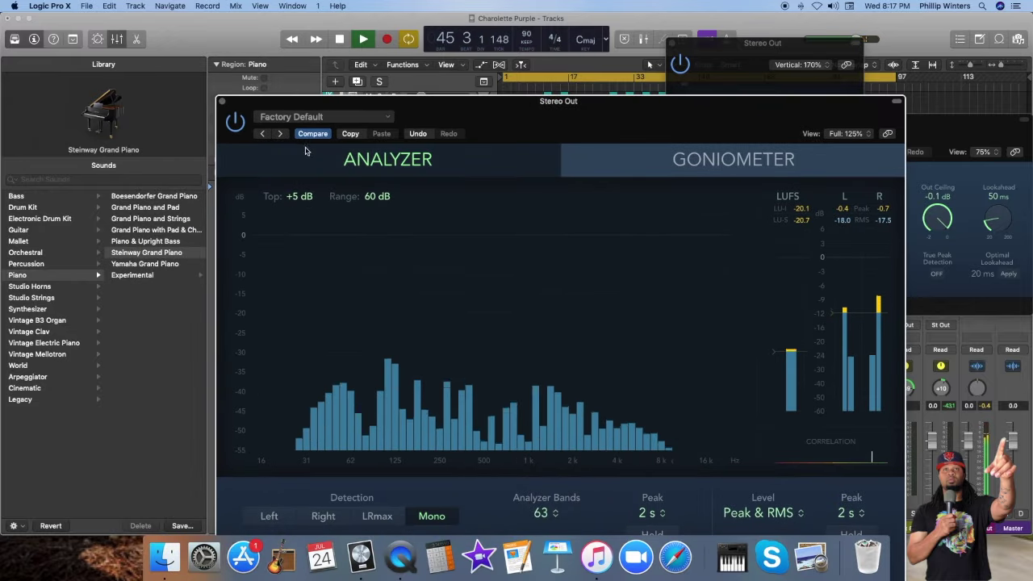
pyautogui.click(571, 163)
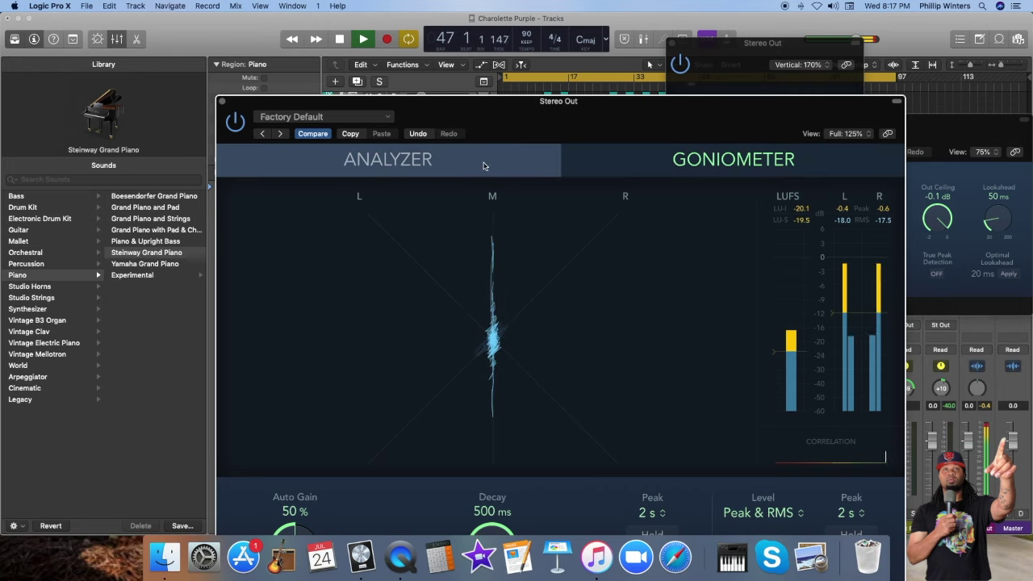
pyautogui.click(223, 102)
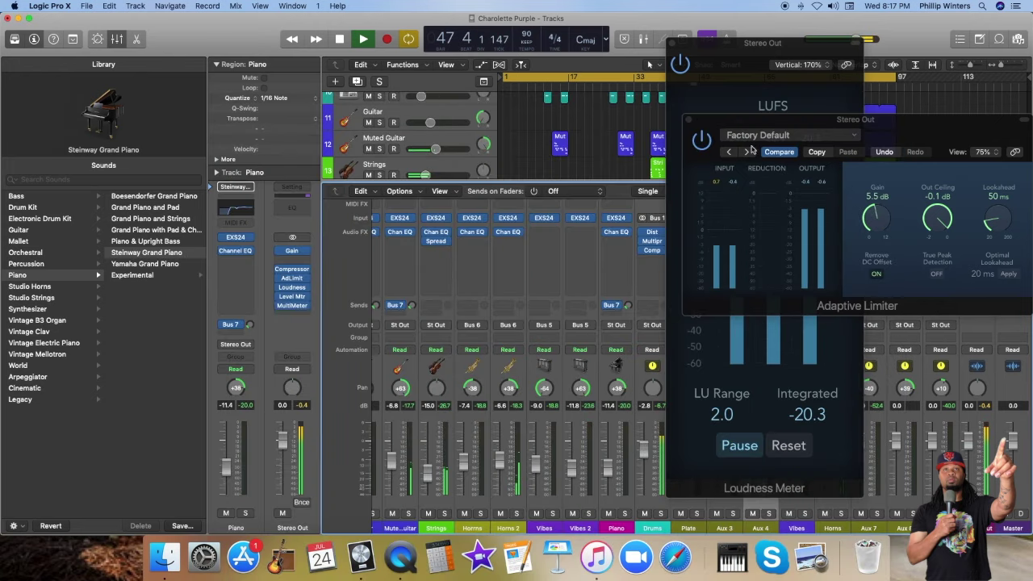
pyautogui.click(689, 120)
pyautogui.click(672, 43)
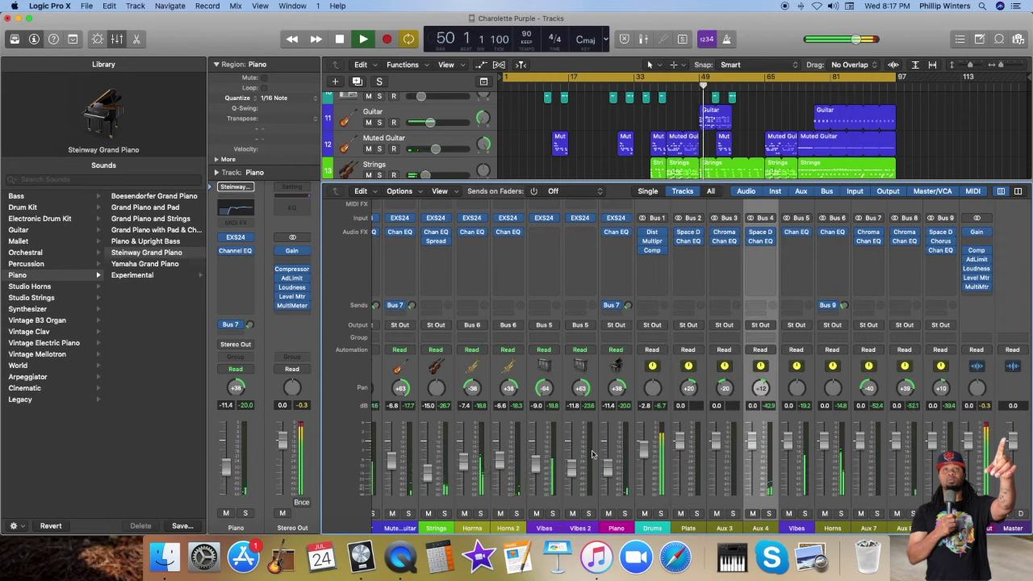
# Step: Set the Stereo Out Adaptive Limiter's gain to 5.8 dB and close its window
pyautogui.moveTo(500, 183); pyautogui.dragTo(500, 140)
pyautogui.hscroll(-10, 632, 388)
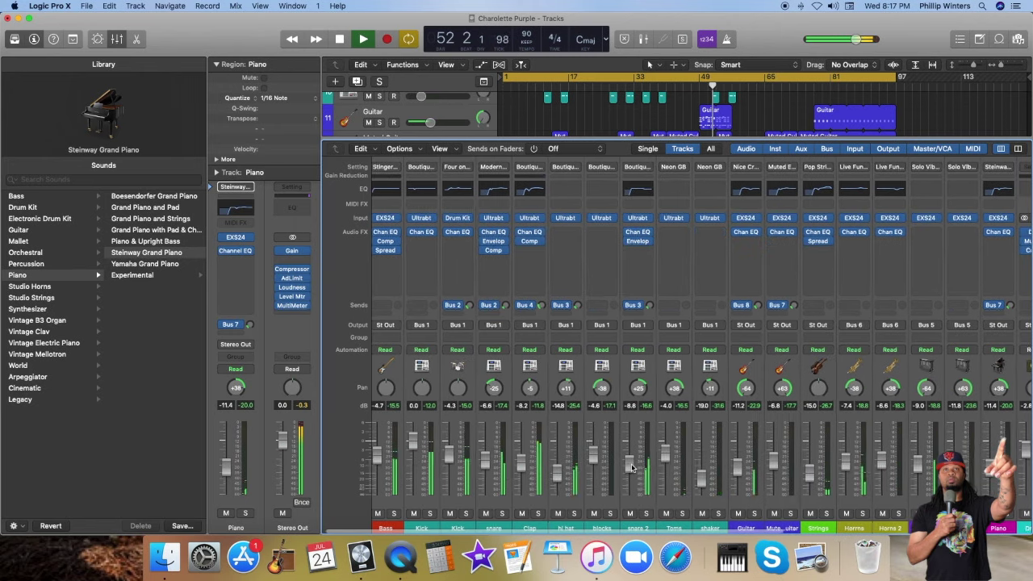
pyautogui.hscroll(2, 628, 466)
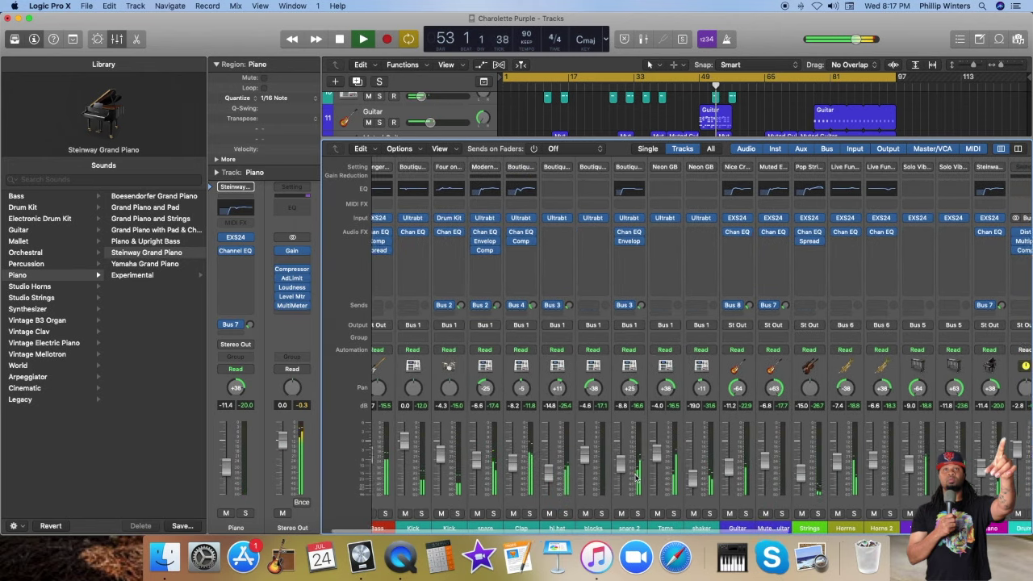
pyautogui.moveTo(496, 135); pyautogui.dragTo(496, 175)
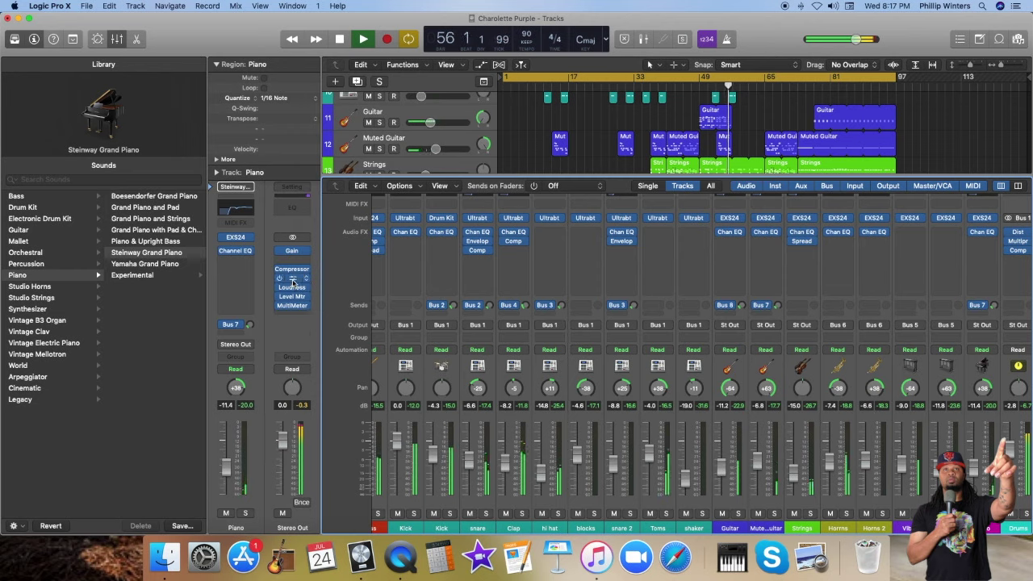
pyautogui.click(293, 279)
pyautogui.moveTo(865, 227); pyautogui.dragTo(864, 217)
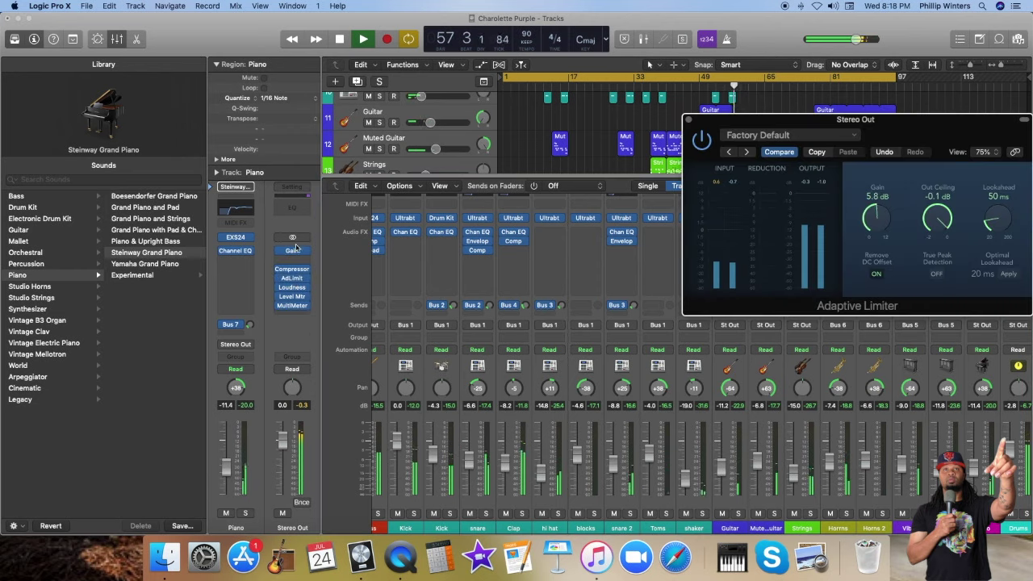
pyautogui.click(687, 120)
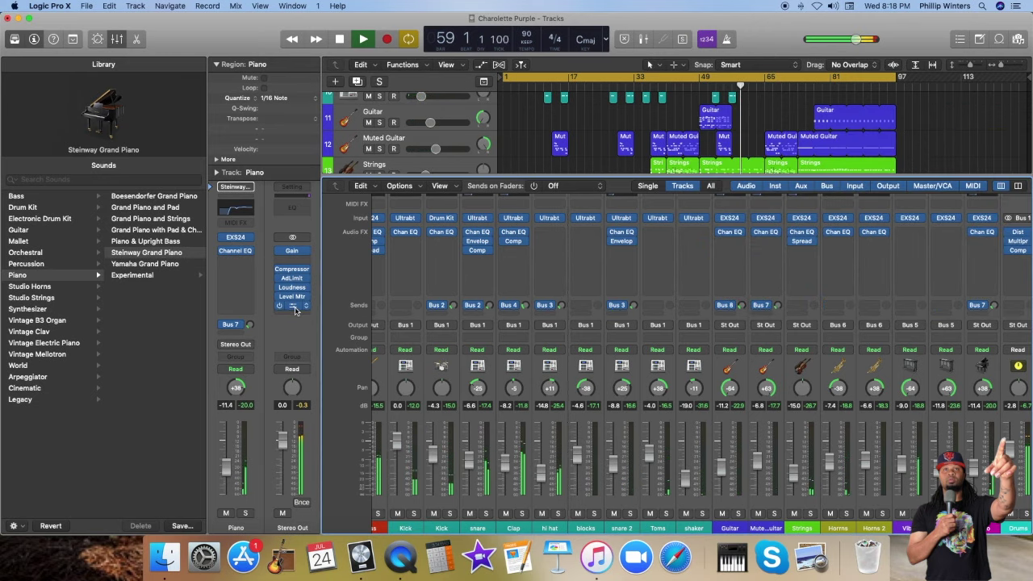
# Step: Examine the levels across the mixer's channel strips up to Stereo Out and Master, and look over the drum tracks
pyautogui.moveTo(417, 174); pyautogui.dragTo(416, 154)
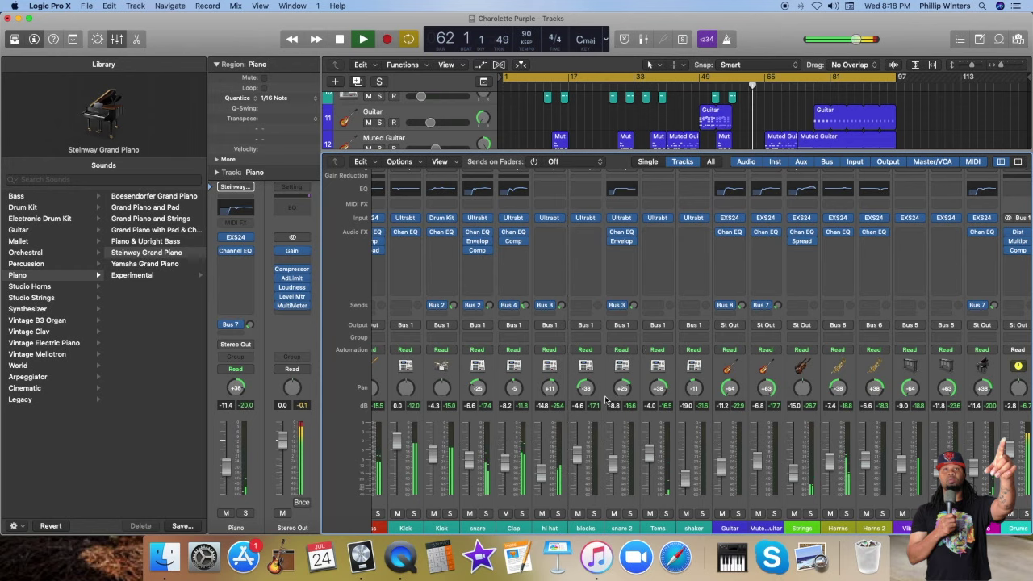
pyautogui.hscroll(5, 605, 400)
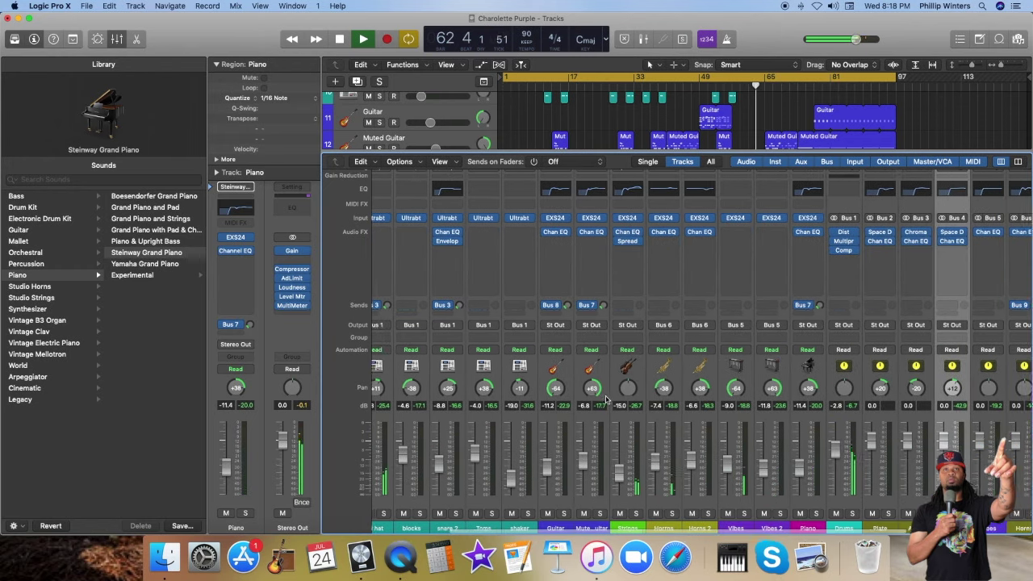
pyautogui.hscroll(5, 607, 400)
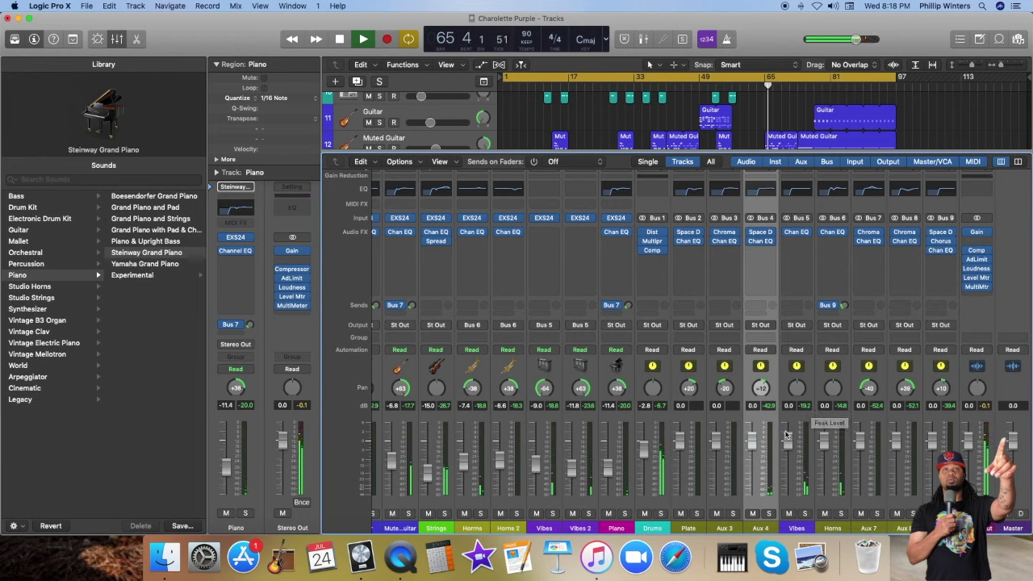
pyautogui.scroll(2, 428, 107)
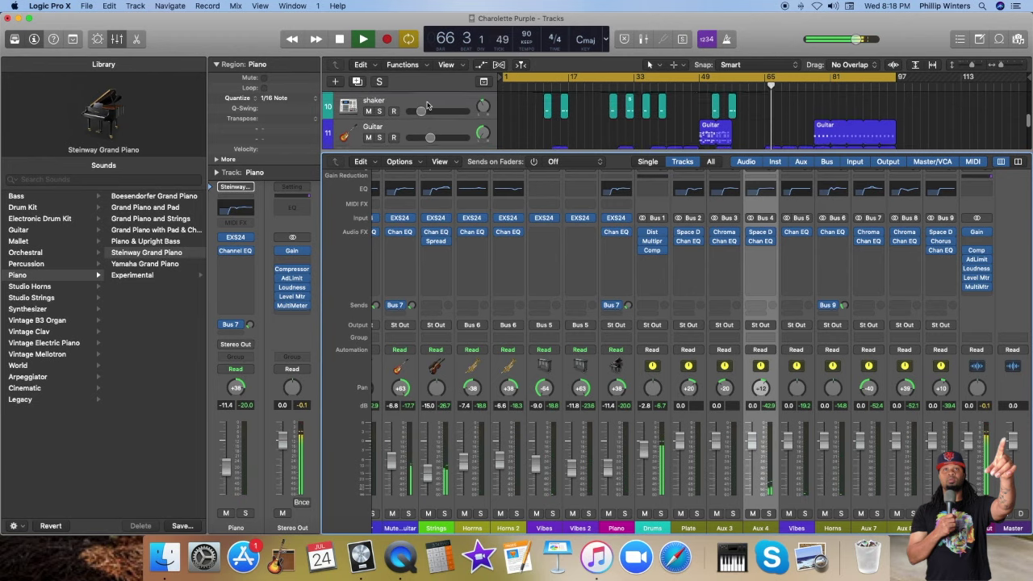
pyautogui.scroll(3, 428, 106)
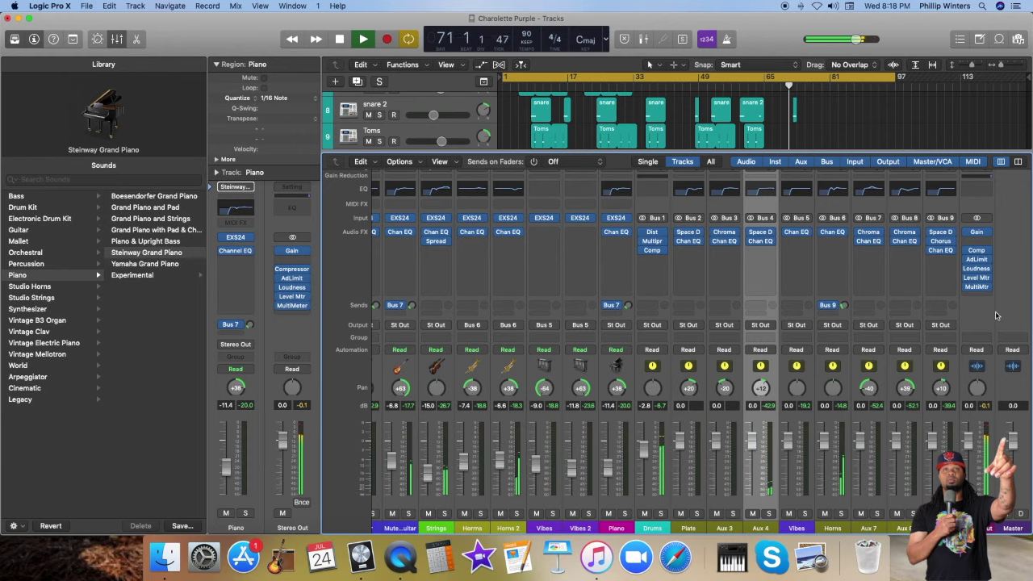
# Step: Insert a stereo Stereo Spread plug-in below the channel EQ on Aux 7 and move its window over the track area
pyautogui.click(870, 250)
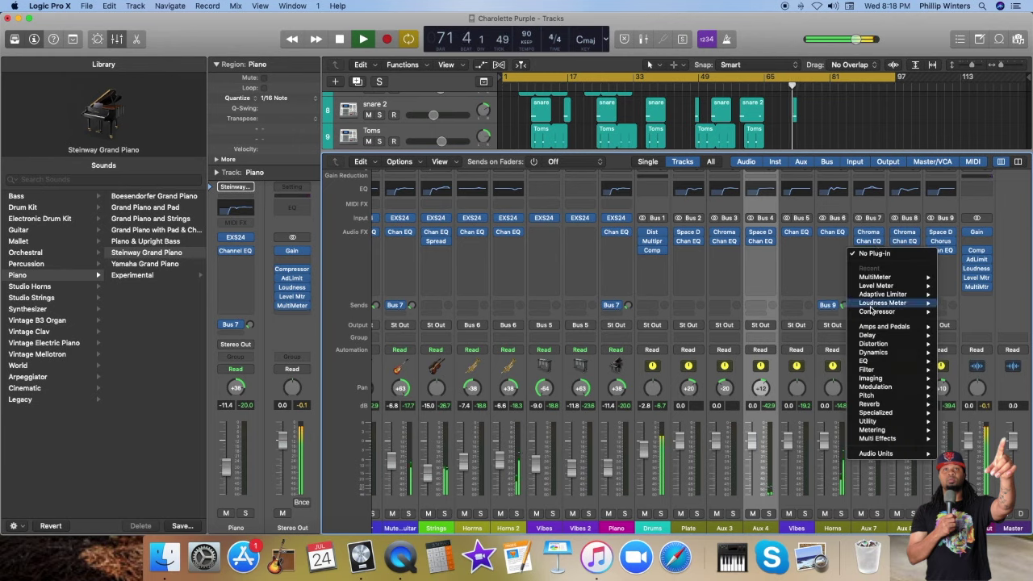
pyautogui.moveTo(870, 378)
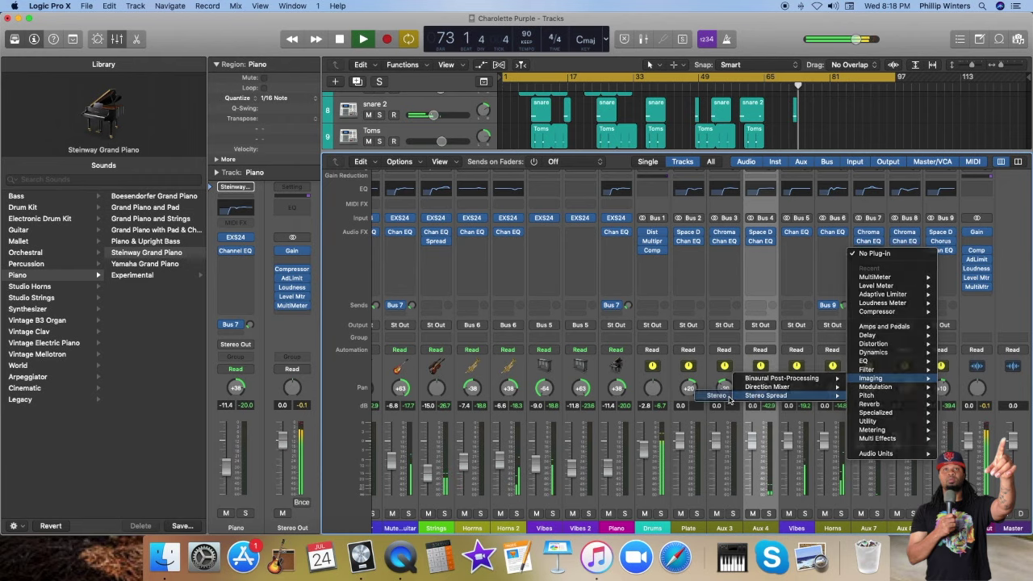
pyautogui.click(805, 398)
pyautogui.moveTo(251, 73); pyautogui.dragTo(719, 95)
# Step: Set Stereo Spread's upper intensity to 6% and lower frequency to 680 Hz on Aux 7, and close its window
pyautogui.moveTo(524, 200); pyautogui.dragTo(574, 198)
pyautogui.moveTo(683, 111); pyautogui.dragTo(682, 139)
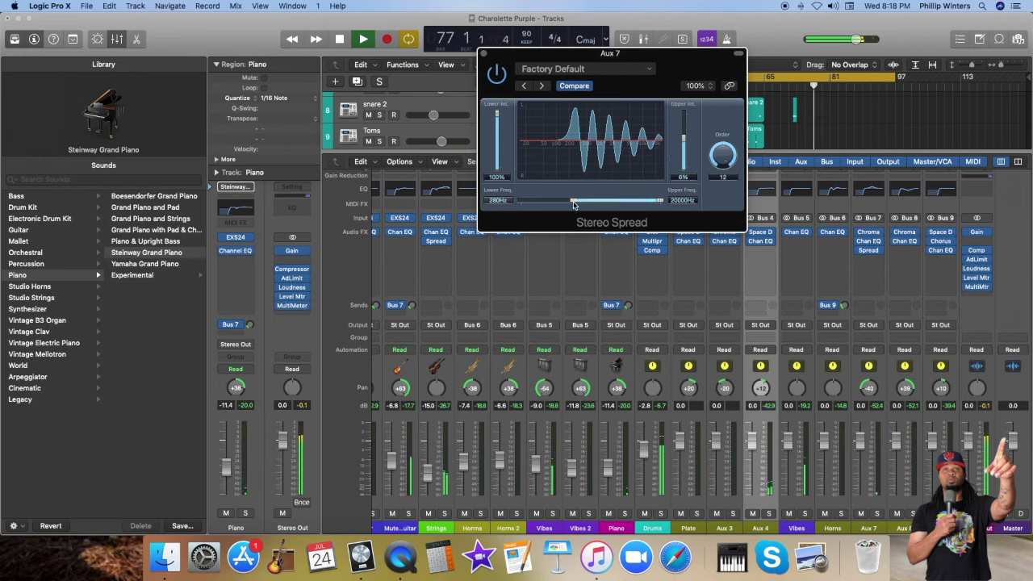
pyautogui.moveTo(574, 203); pyautogui.dragTo(593, 200)
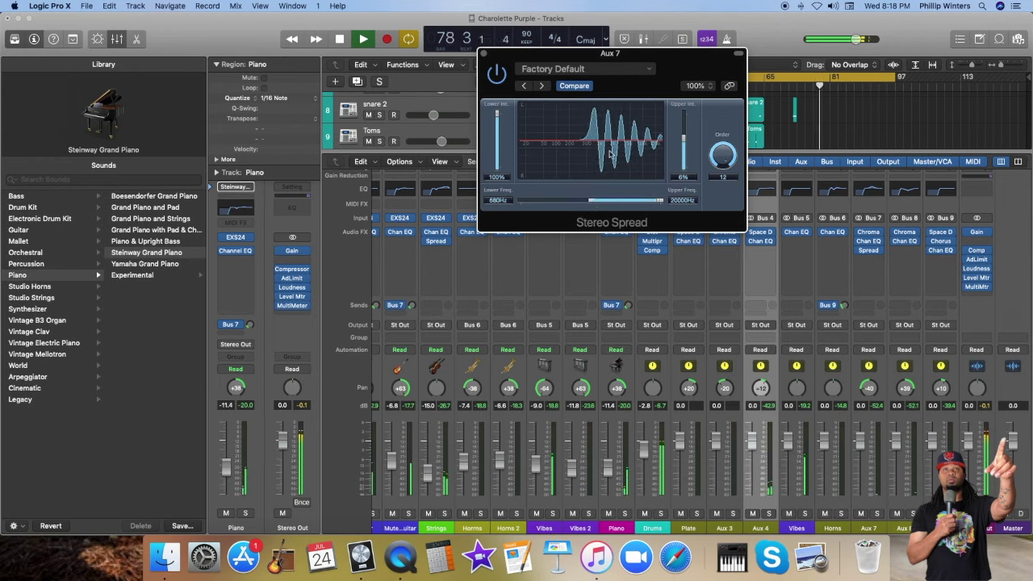
pyautogui.moveTo(675, 59); pyautogui.dragTo(805, 142)
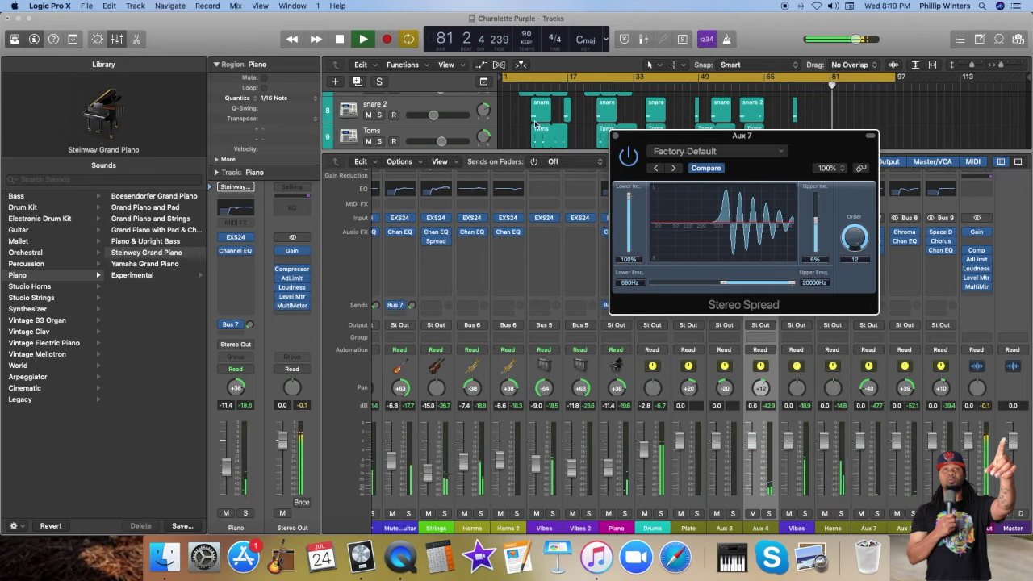
pyautogui.click(618, 139)
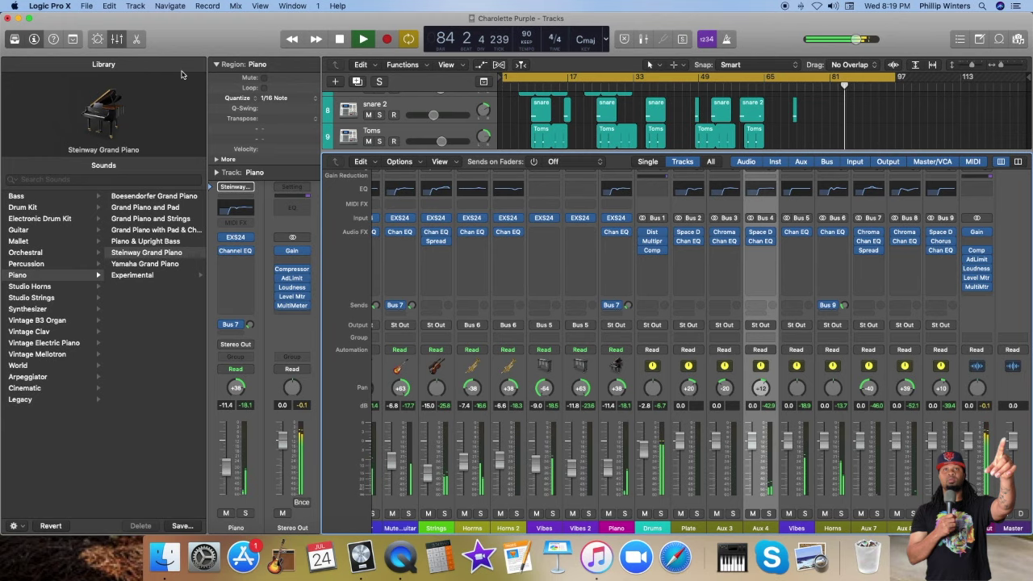
# Step: Hide the mixer and reduce the track height until the whole arrangement from Bass to Piano fits, with playback stopped
pyautogui.press('x')
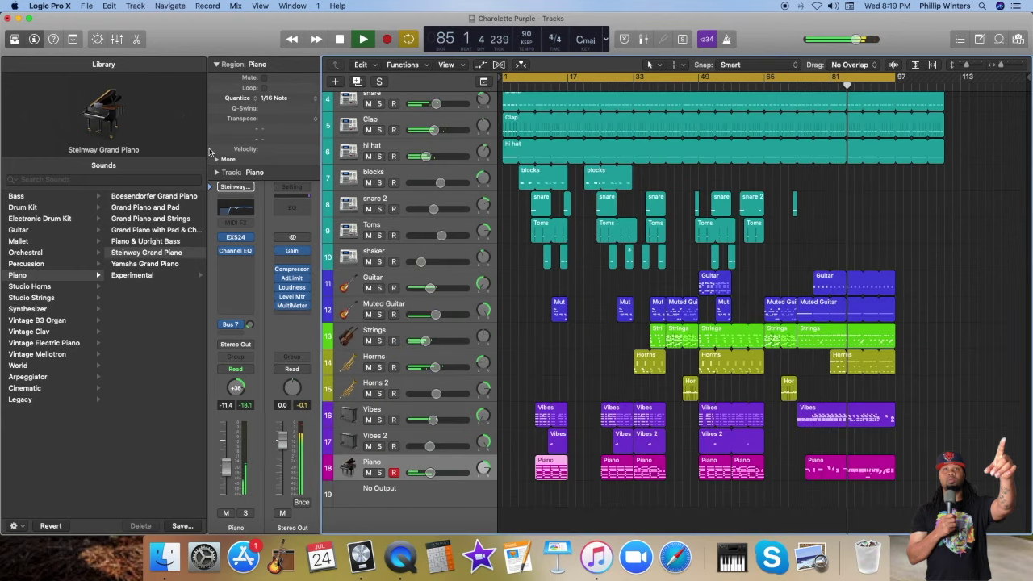
pyautogui.click(957, 65)
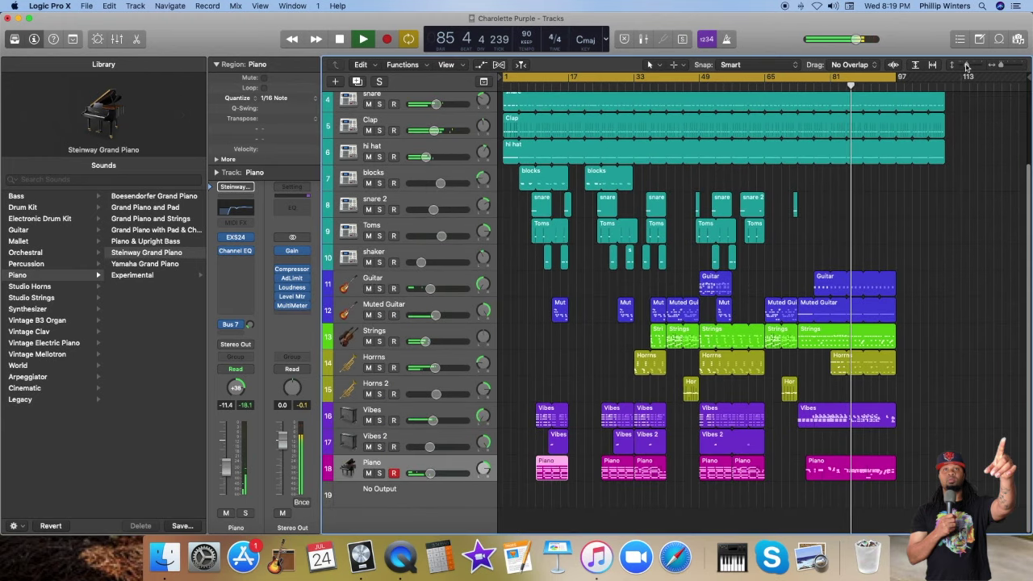
pyautogui.click(957, 65)
pyautogui.click(954, 65)
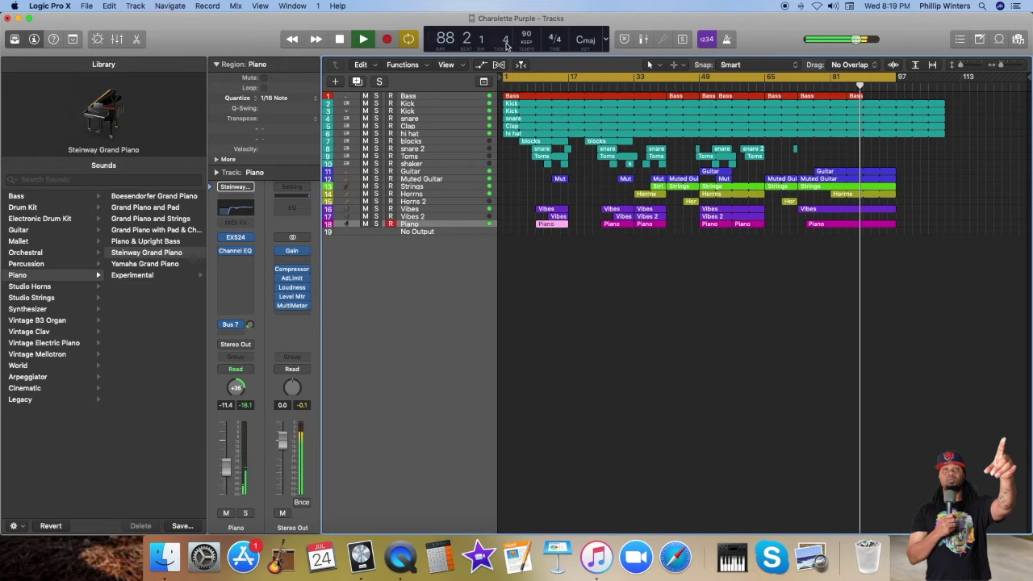
pyautogui.click(339, 39)
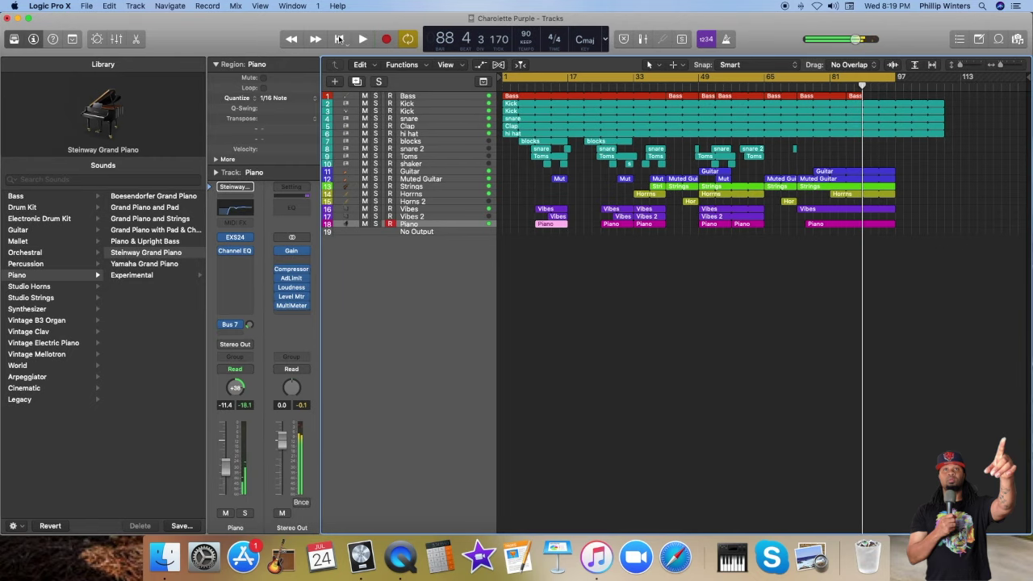